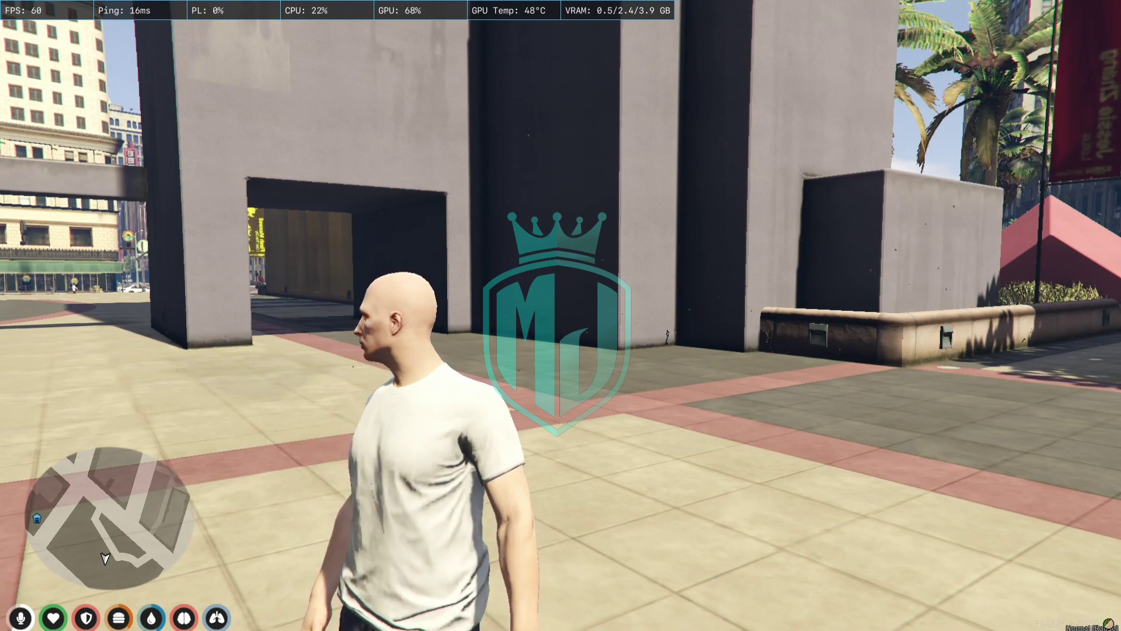
# Step: Display the server's existing scoreboard in the game and hide it again
pyautogui.press('Home')
pyautogui.press('Home')
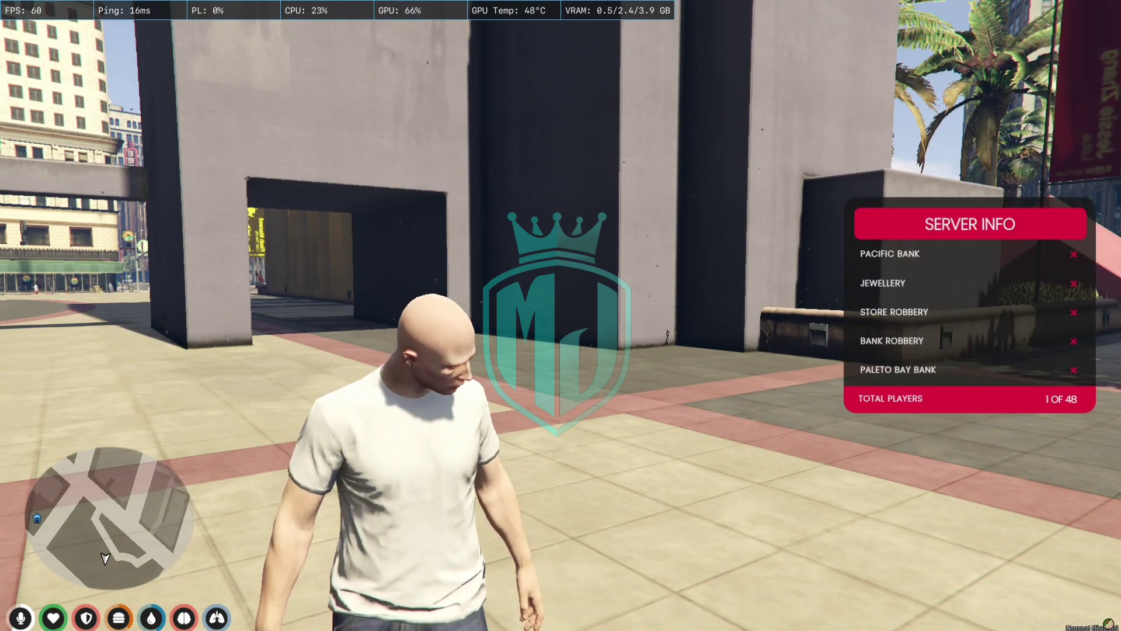
pyautogui.press('Home')
pyautogui.press('Home')
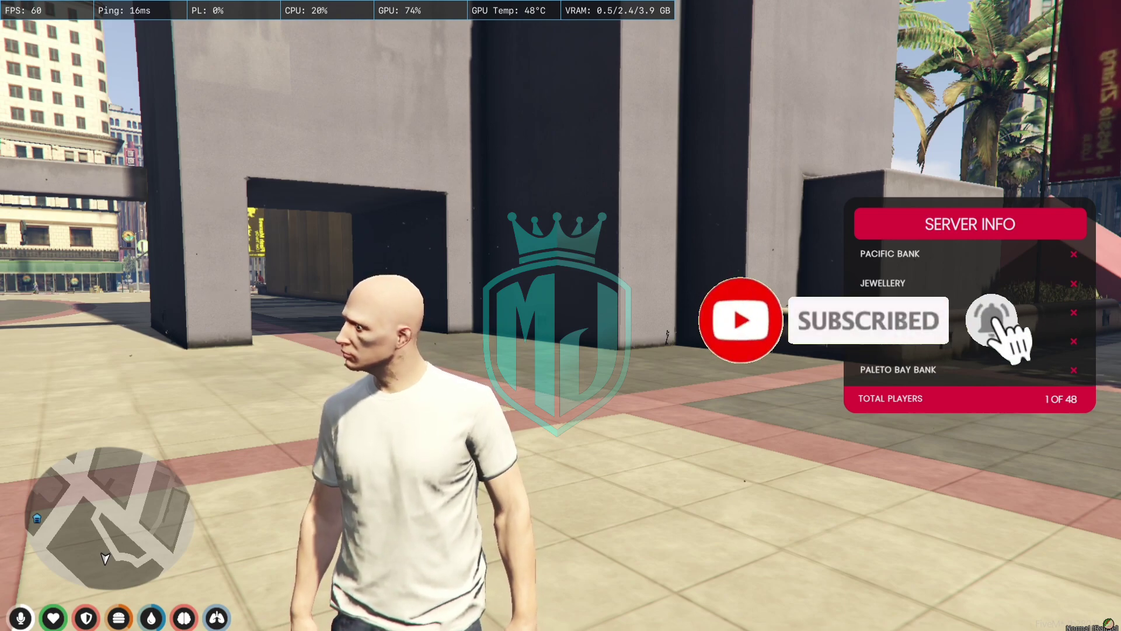
pyautogui.press('Home')
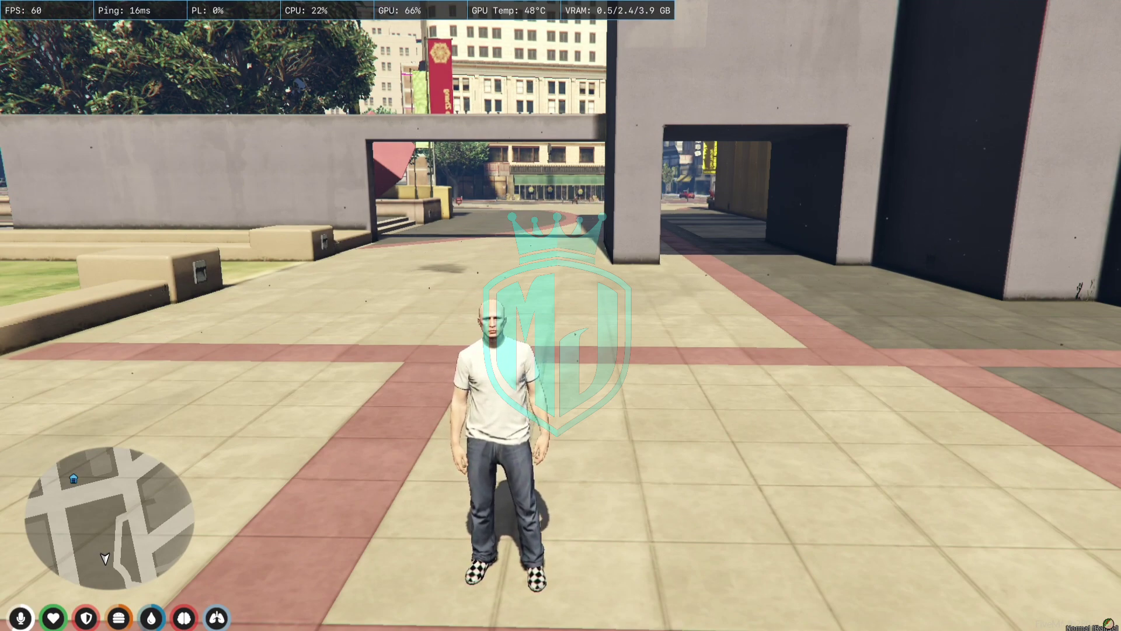
# Step: Switch to Chrome, download the ab-scoreboard repository as a ZIP and open the archive
pyautogui.press('super')
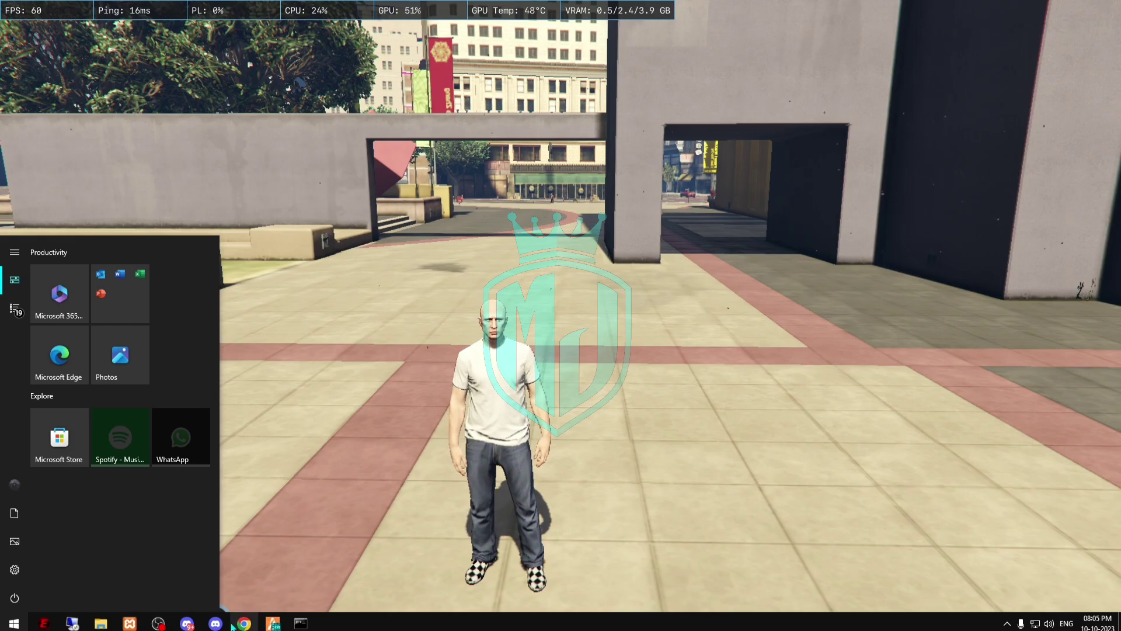
pyautogui.click(245, 623)
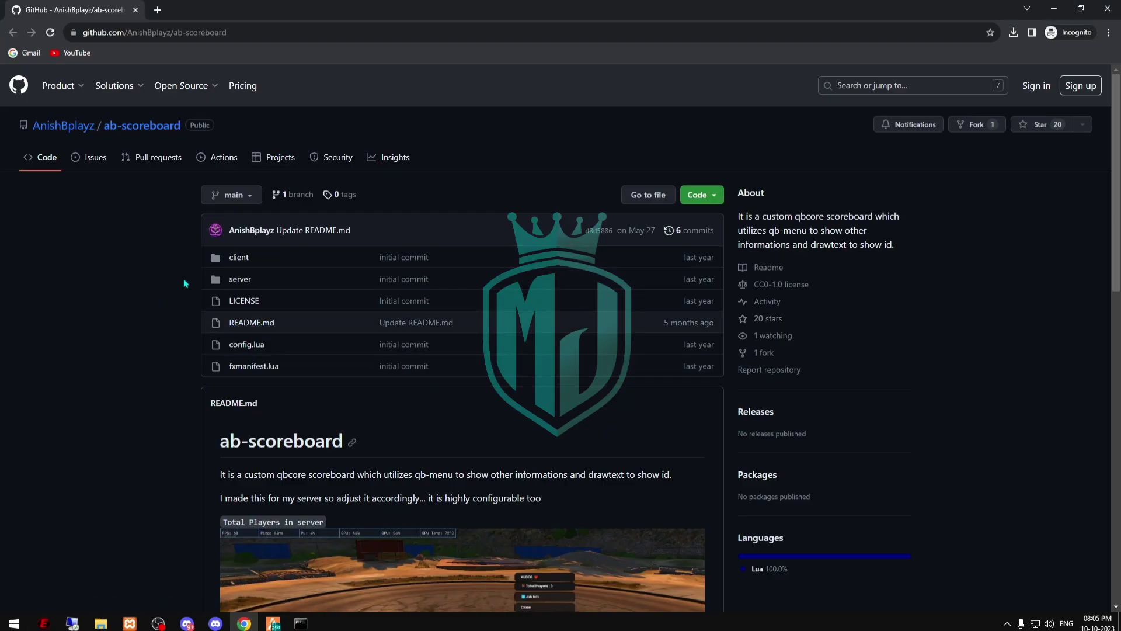
pyautogui.click(697, 206)
pyautogui.click(537, 383)
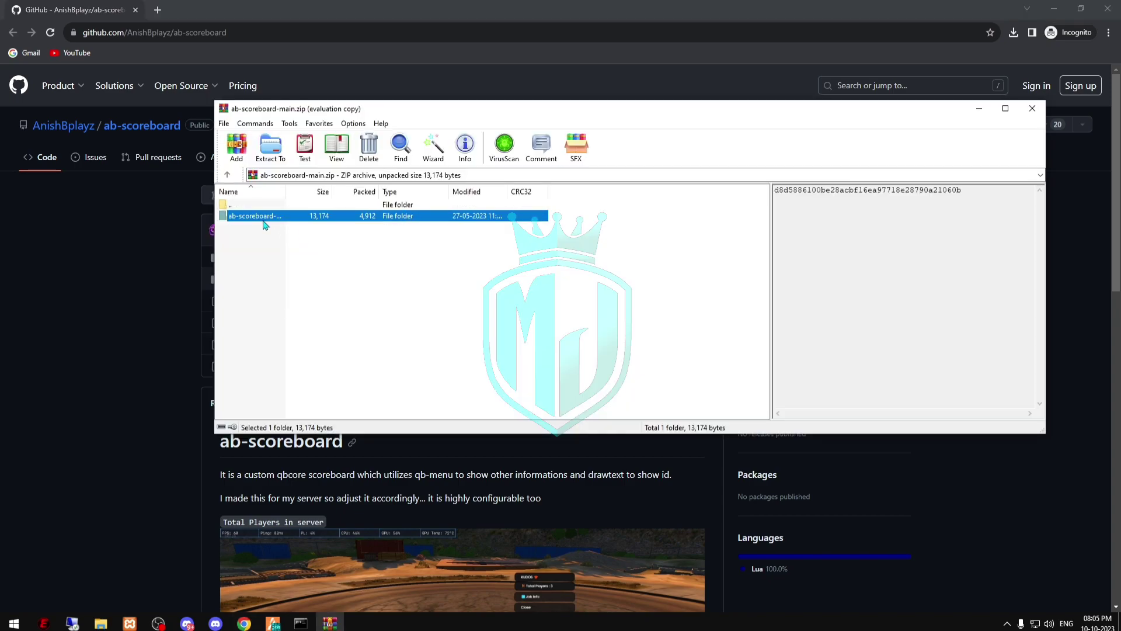
# Step: Copy the ab-scoreboard-main folder from the archive into the MJ-v2 server's resources folder
pyautogui.click(728, 225)
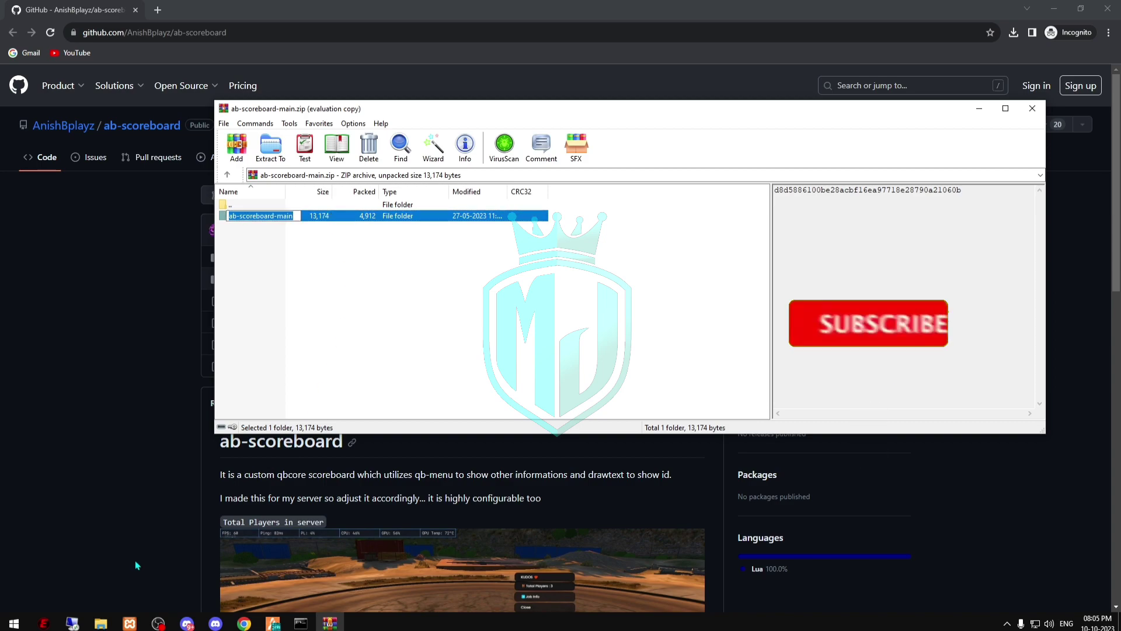
pyautogui.rightClick(433, 220)
pyautogui.click(456, 326)
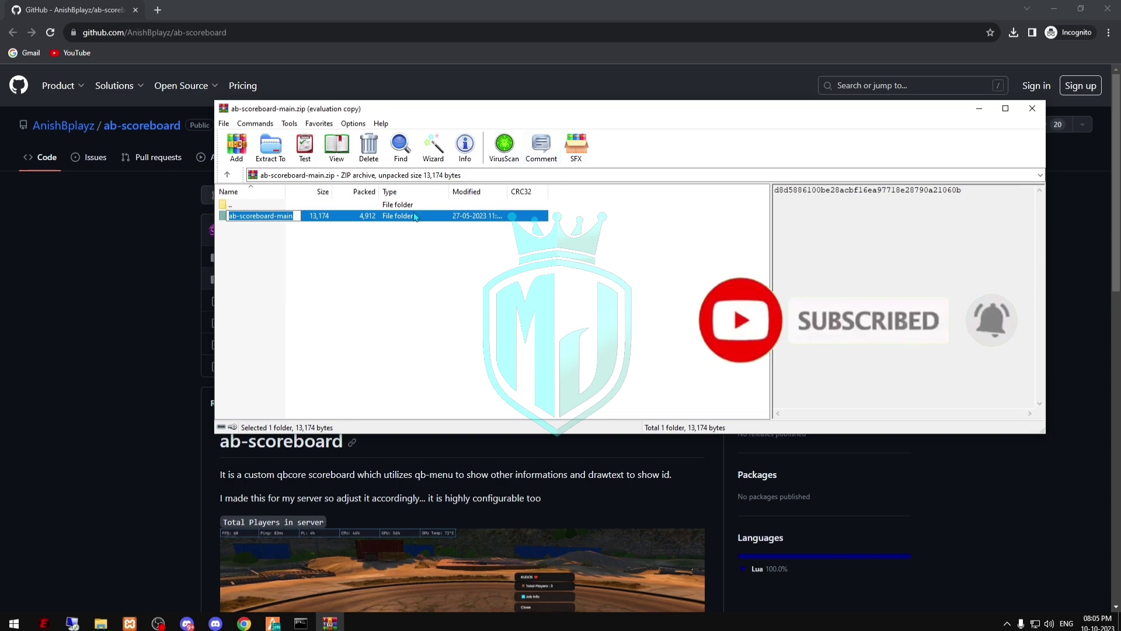
pyautogui.press('Return')
pyautogui.moveTo(100, 624); pyautogui.dragTo(633, 121)
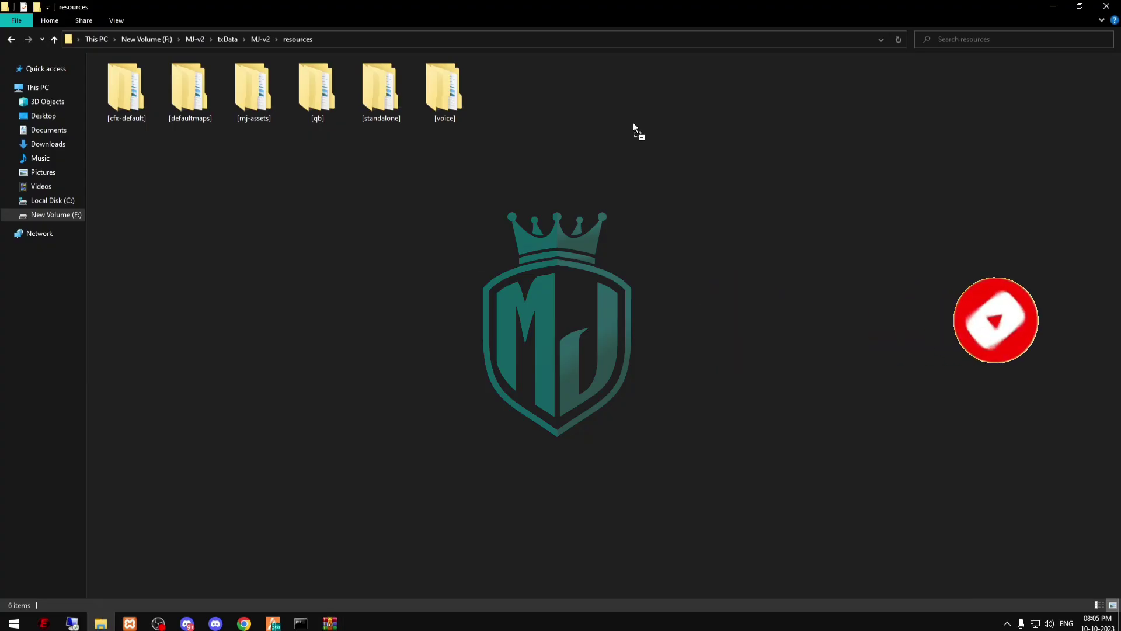
# Step: Rename the copied folder in resources to ab-scoreboard
pyautogui.press('F2')
pyautogui.press('Right')
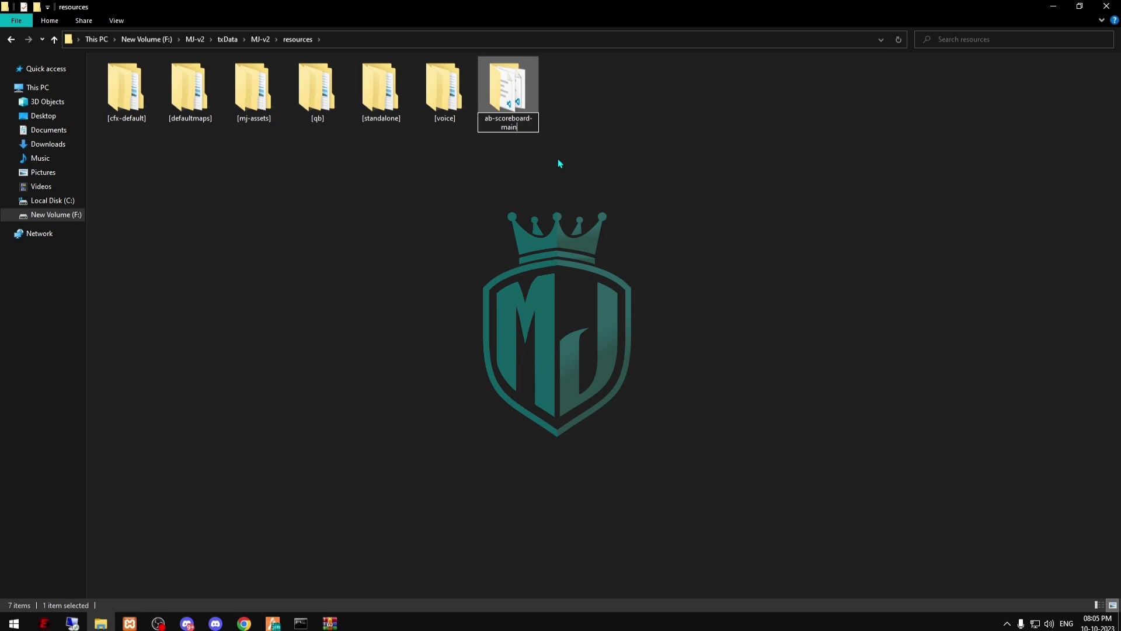
pyautogui.press('BackSpace')
pyautogui.press('BackSpace')
pyautogui.press('BackSpace')
pyautogui.press('BackSpace')
pyautogui.press('BackSpace')
pyautogui.press('Return')
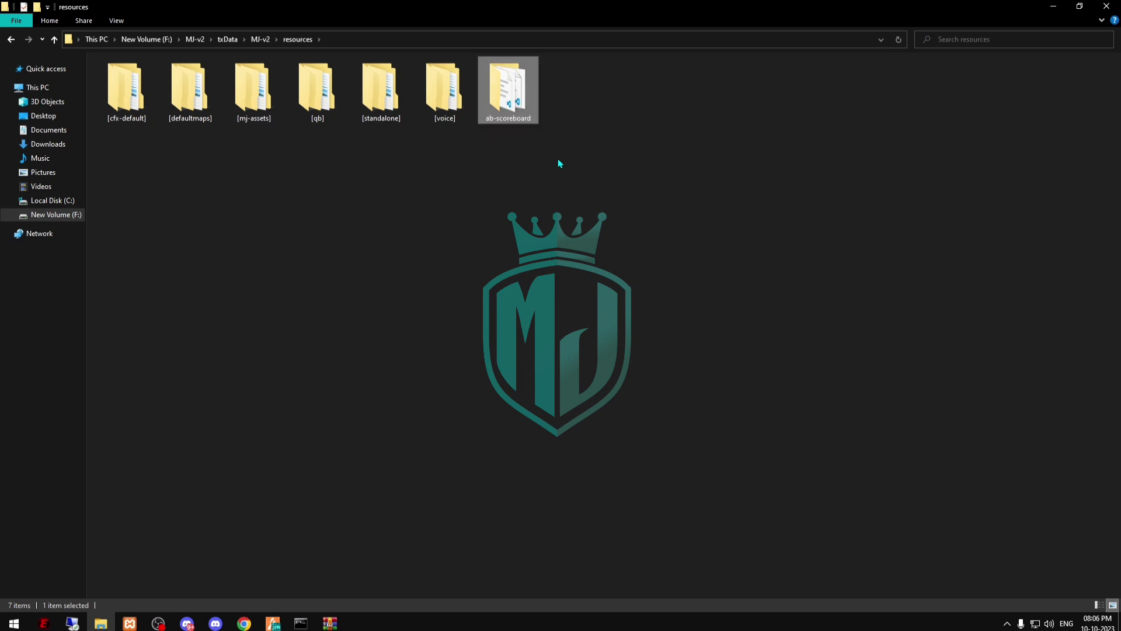
# Step: Check the contents of the ab-scoreboard folder and return to the resources folder
pyautogui.press('Return')
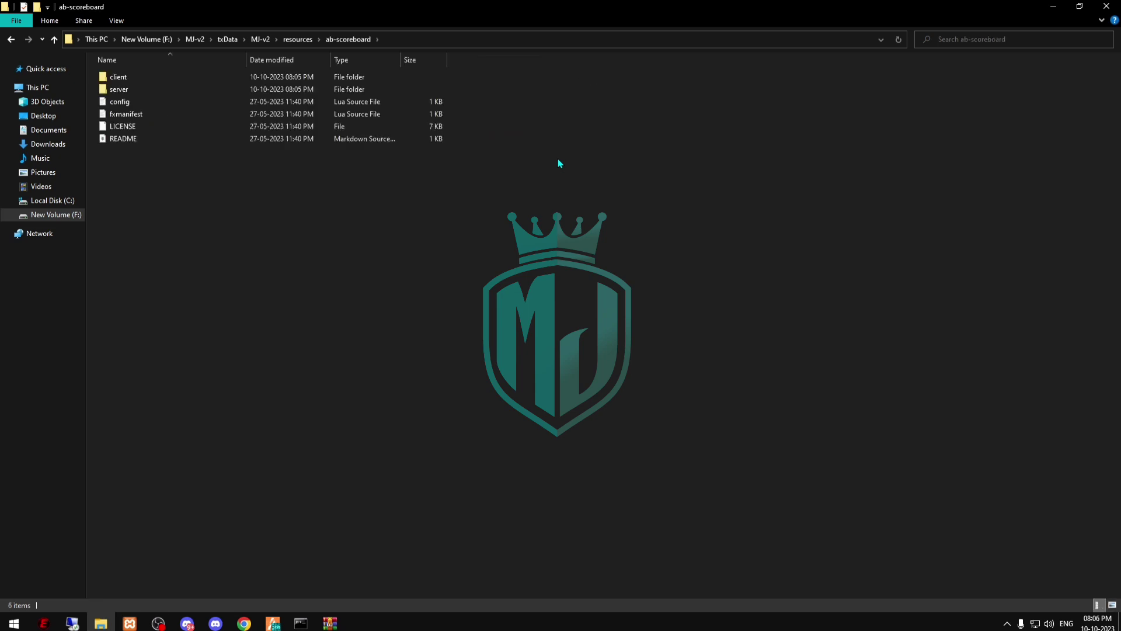
pyautogui.click(297, 39)
pyautogui.press('F2')
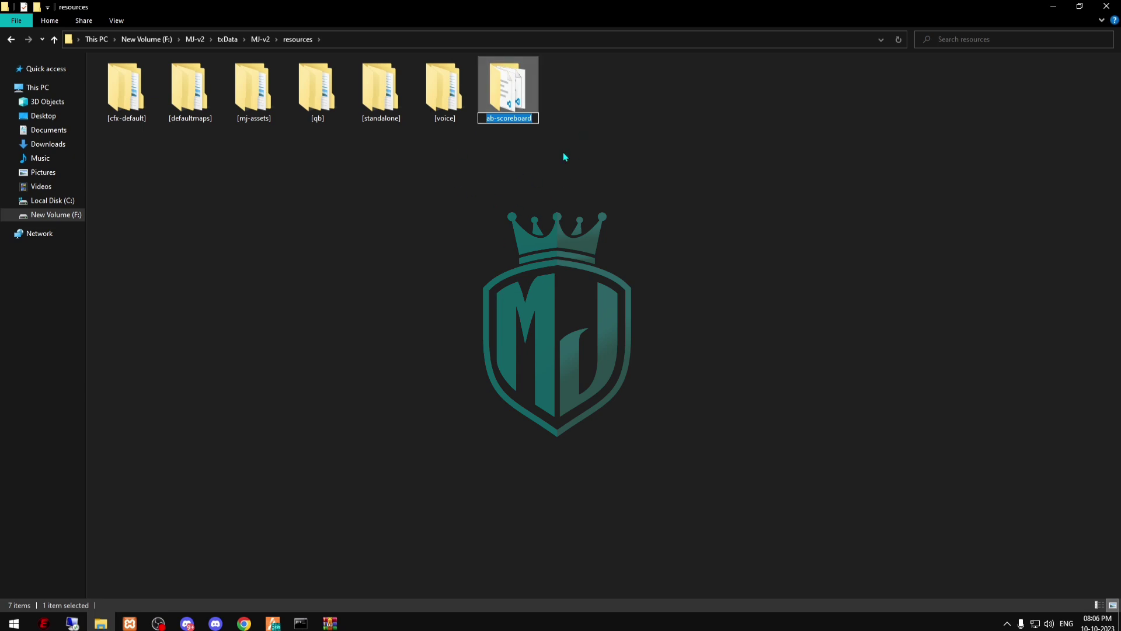
# Step: Switch to FiveM and run the refresh command in the client console
pyautogui.click(280, 623)
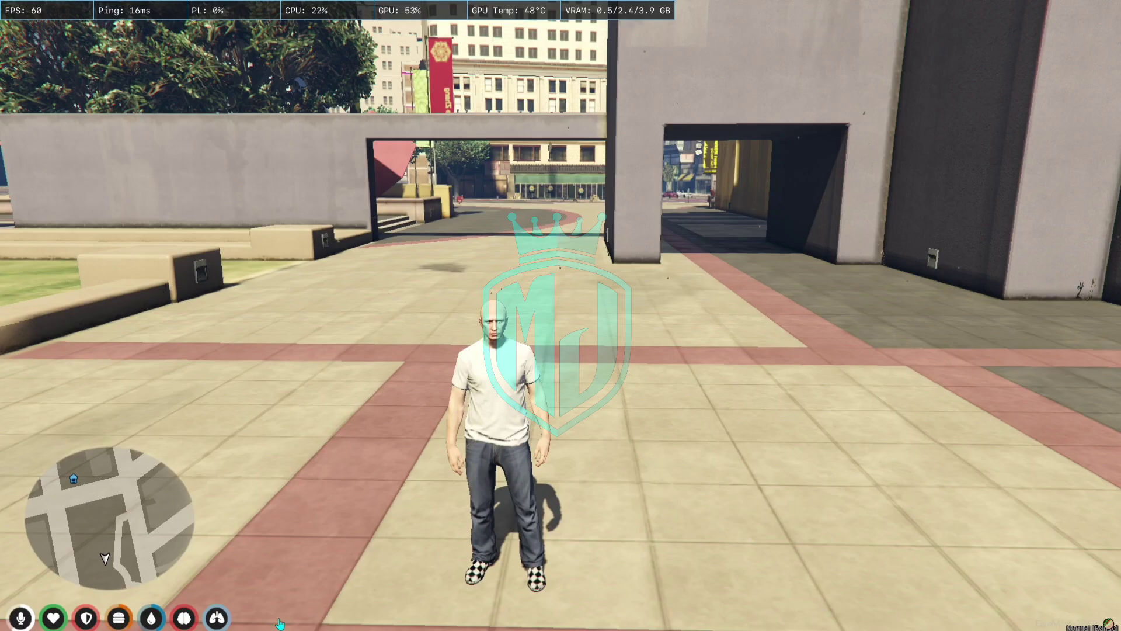
pyautogui.press('F8')
pyautogui.write('refr')
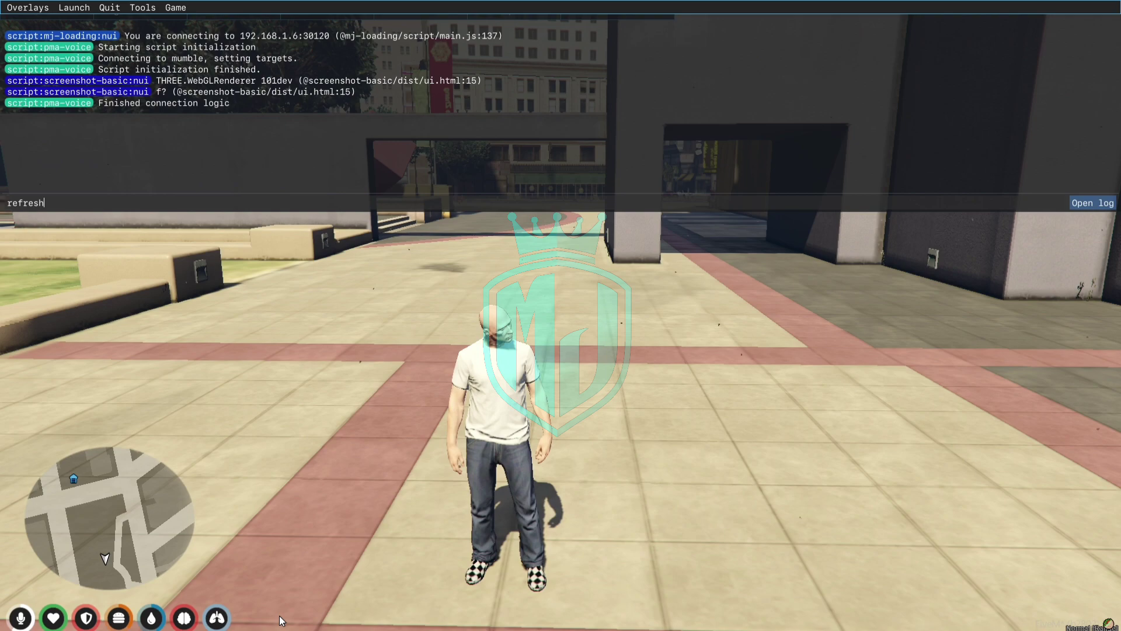
pyautogui.write('esh')
pyautogui.press('Return')
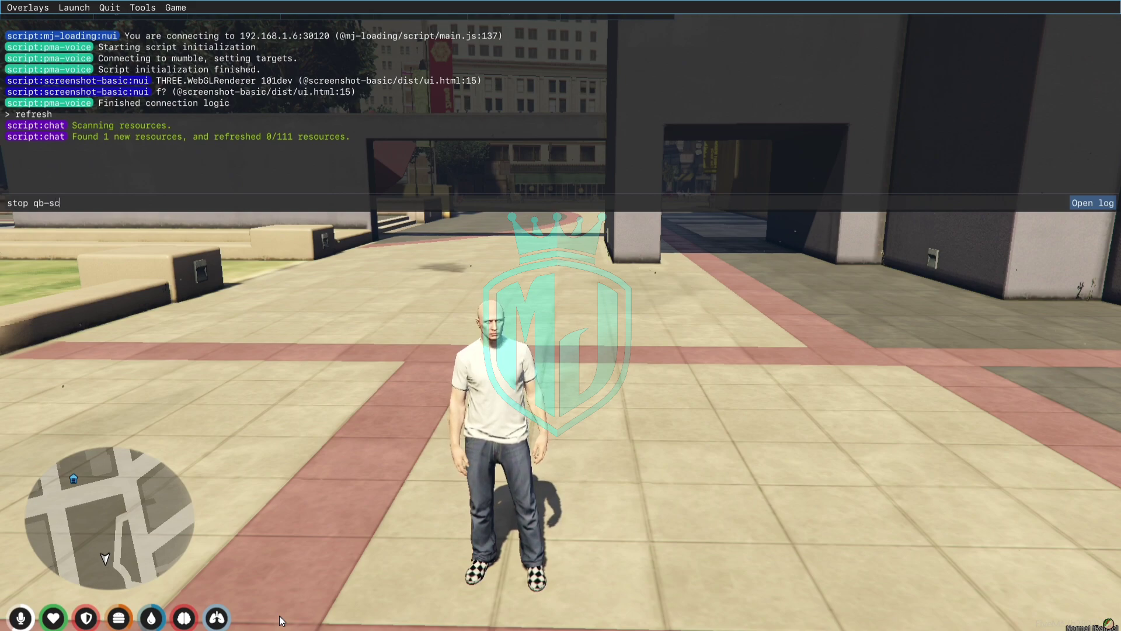
# Step: Stop the qb-scoreboard resource and start the new one with ensure ab-scoreboard, closing the console when done
pyautogui.write('stop qb-scoreboard')
pyautogui.press('Return')
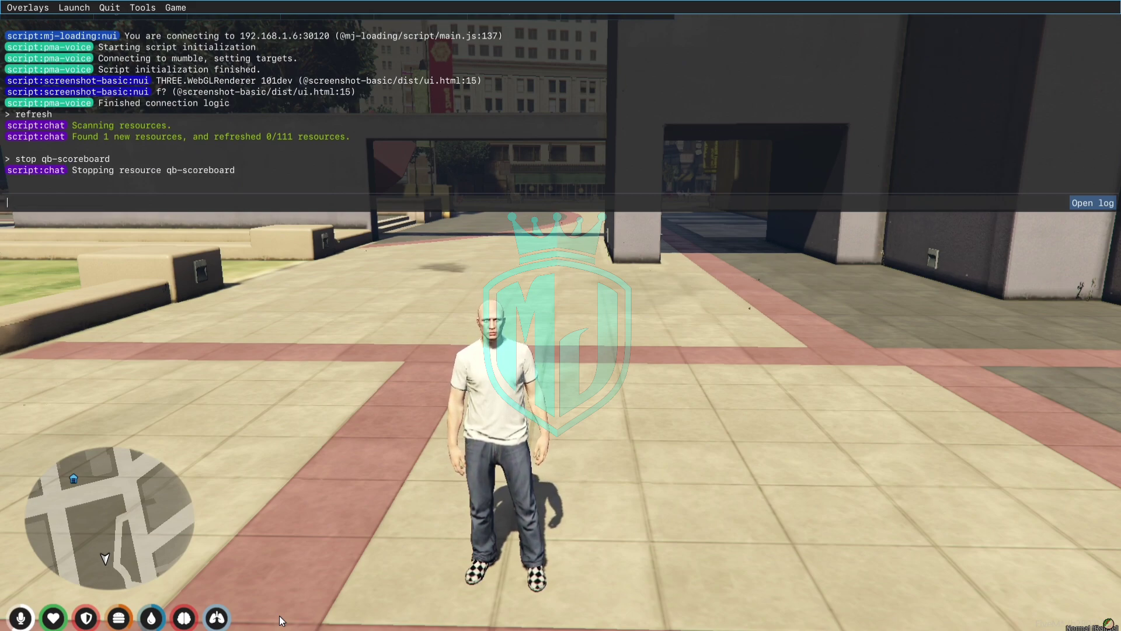
pyautogui.write('ensure ab-scoreboard')
pyautogui.press('Return')
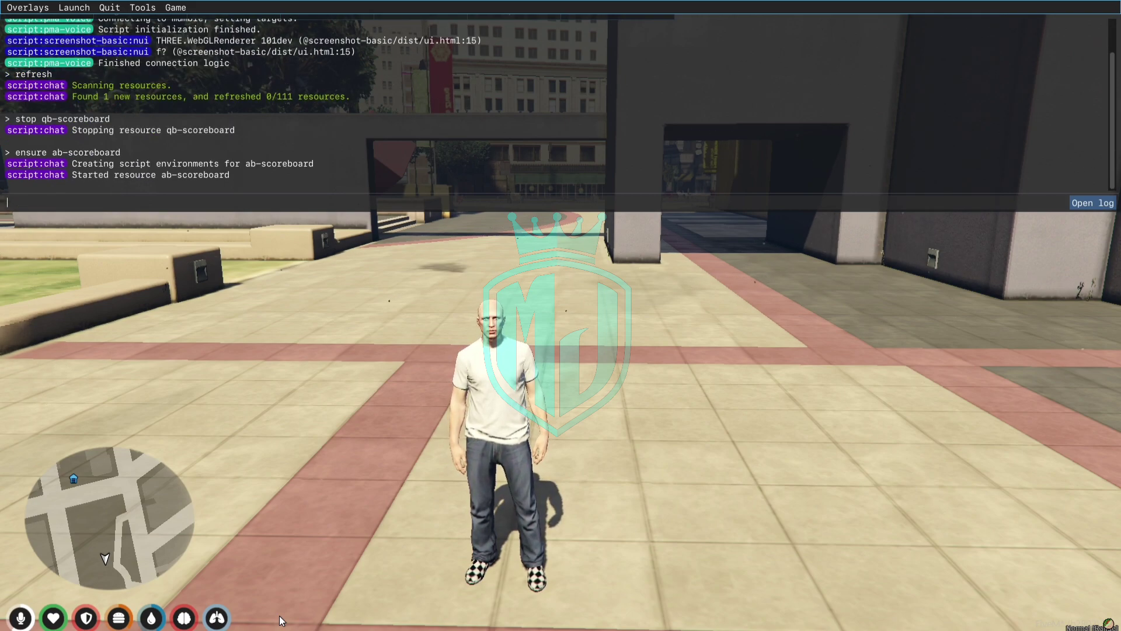
pyautogui.press('F8')
# Step: Open config.lua from the ab-scoreboard resource folder in VS Code and check the Config.Keylist setting
pyautogui.press('super')
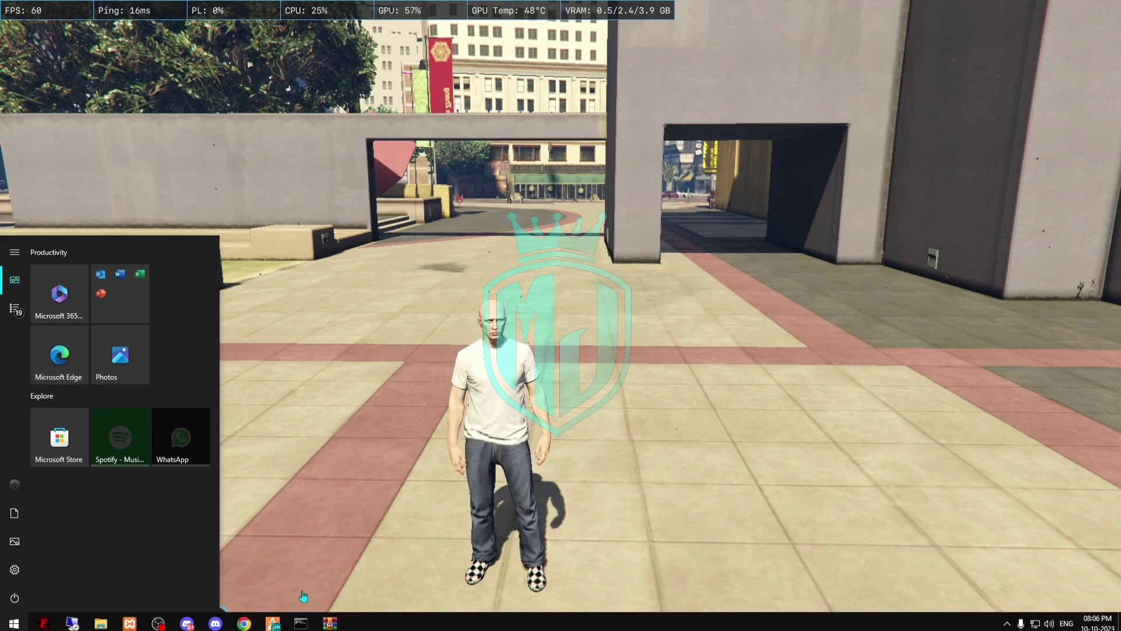
pyautogui.click(101, 624)
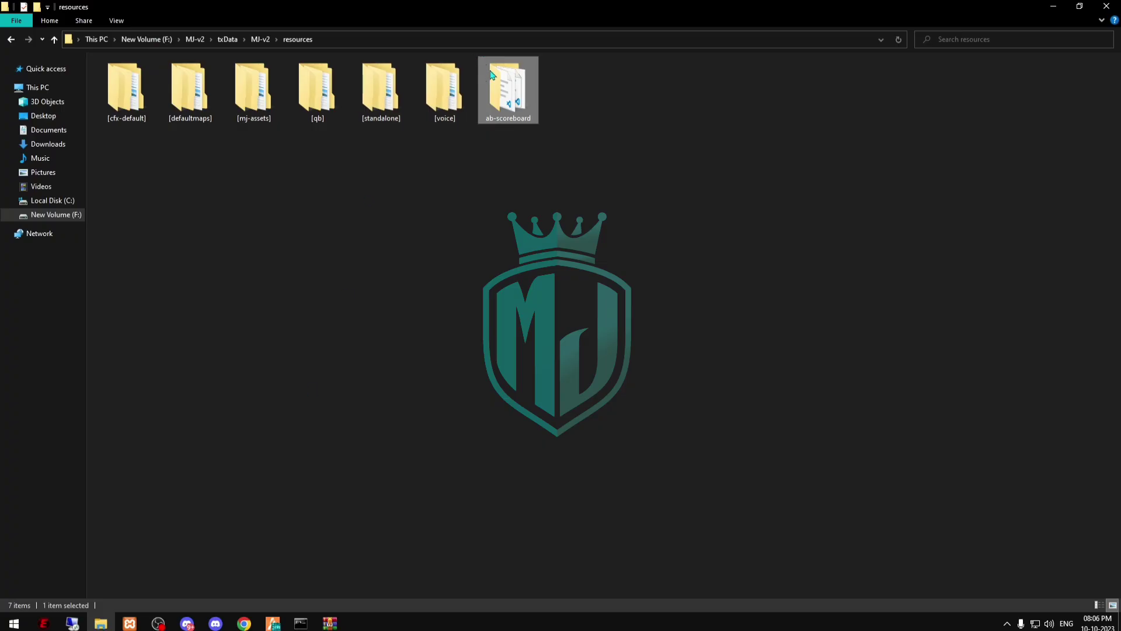
pyautogui.doubleClick(507, 88)
pyautogui.click(119, 102)
pyautogui.doubleClick(120, 103)
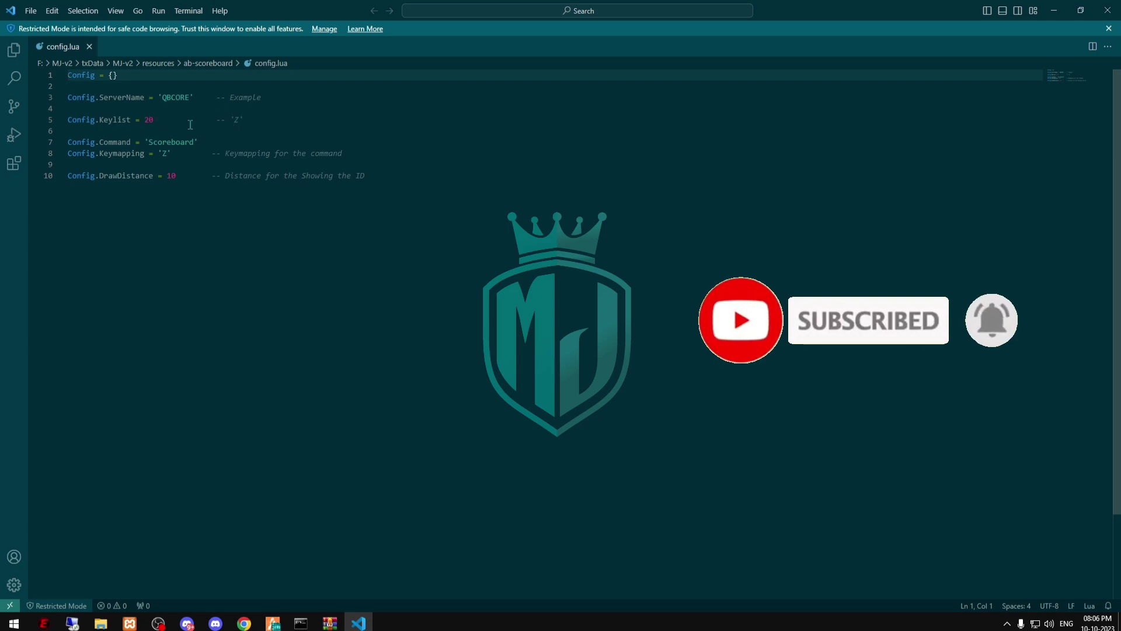
pyautogui.moveTo(145, 119); pyautogui.dragTo(149, 119)
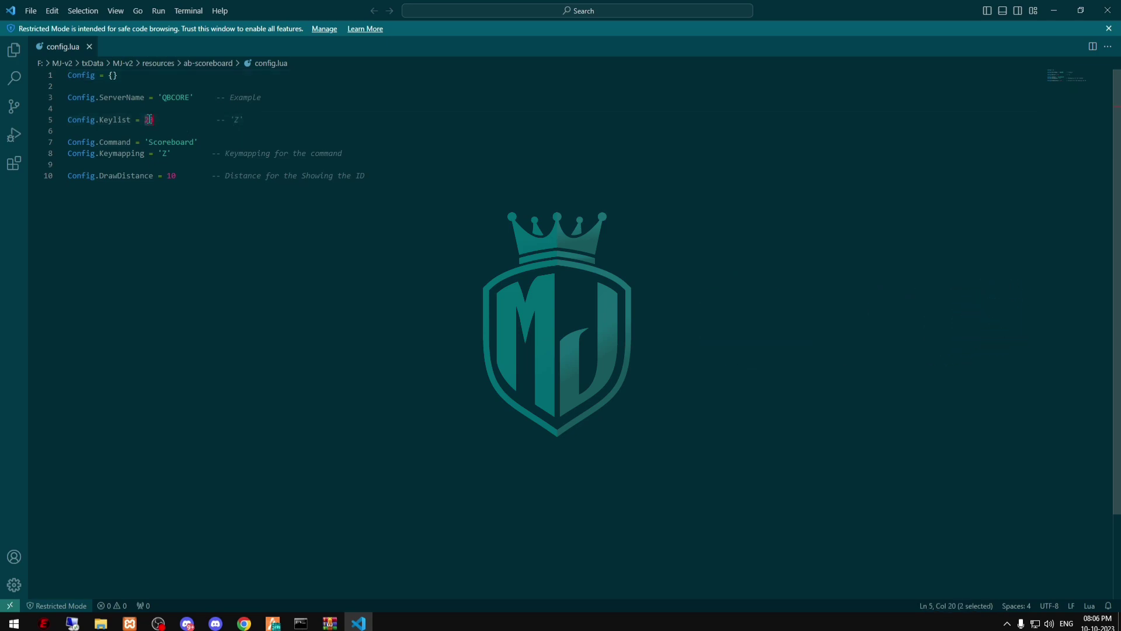
pyautogui.click(223, 205)
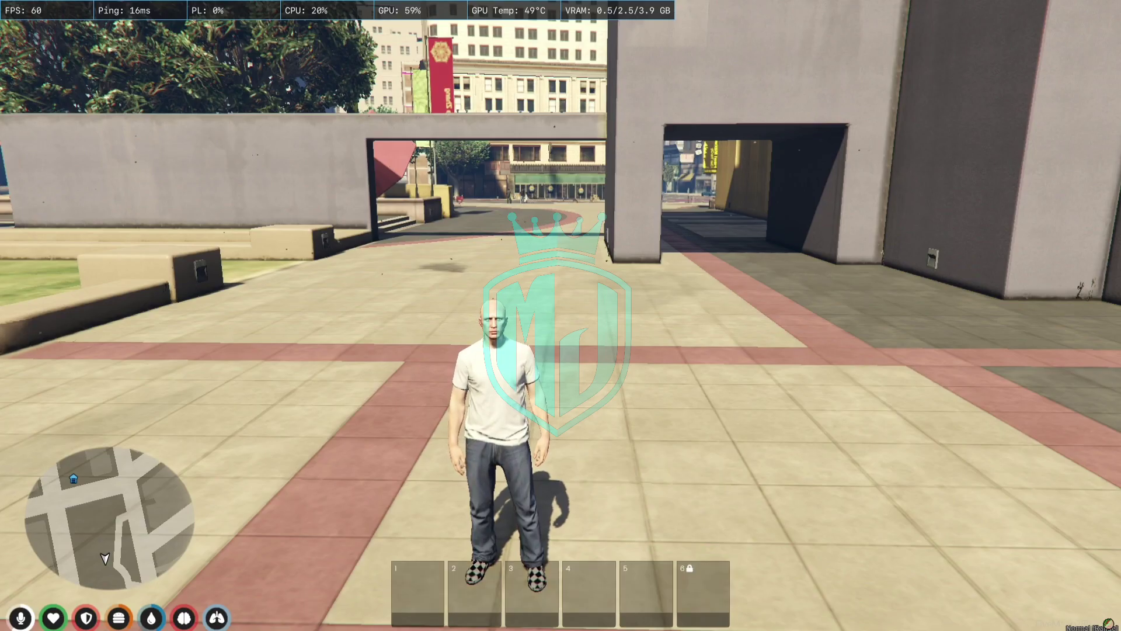
# Step: Back in FiveM, test the player ID display above the character and move the character backward
pyautogui.press('Home')
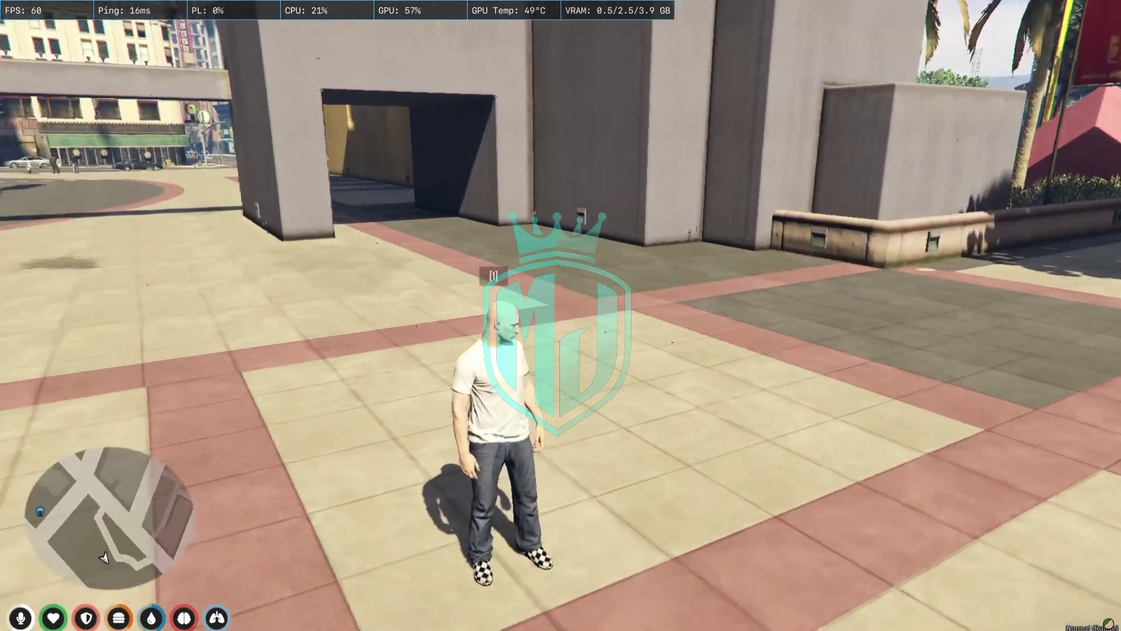
pyautogui.press('s')
pyautogui.press('s')
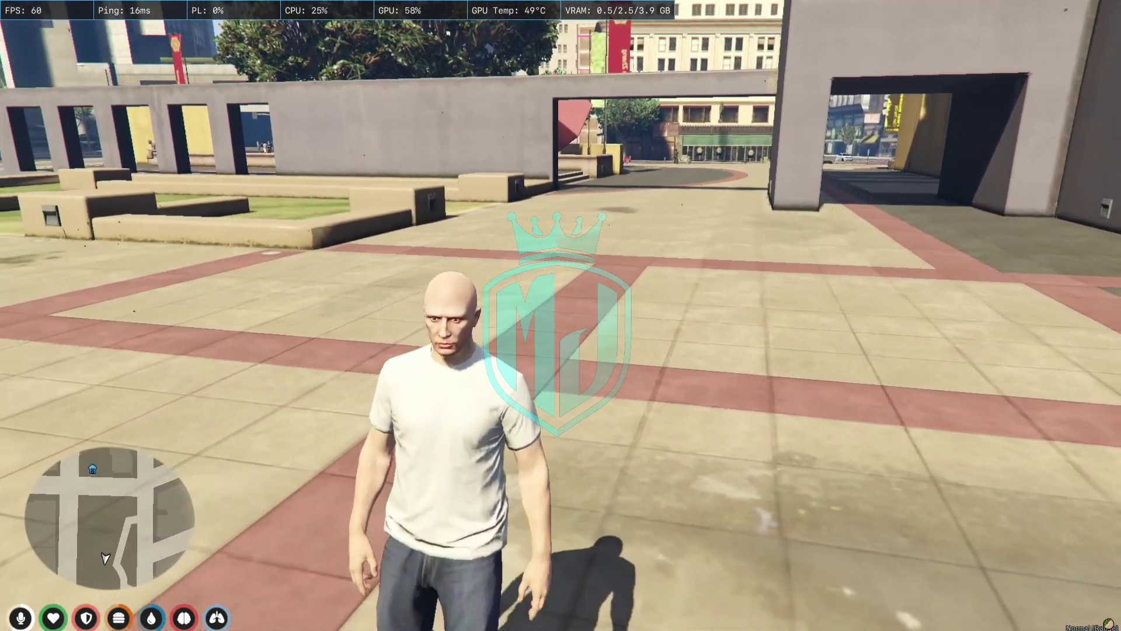
# Step: Open the new scoreboard menu, view its Jobs page and close it, testing the ID display again while walking
pyautogui.press('F9')
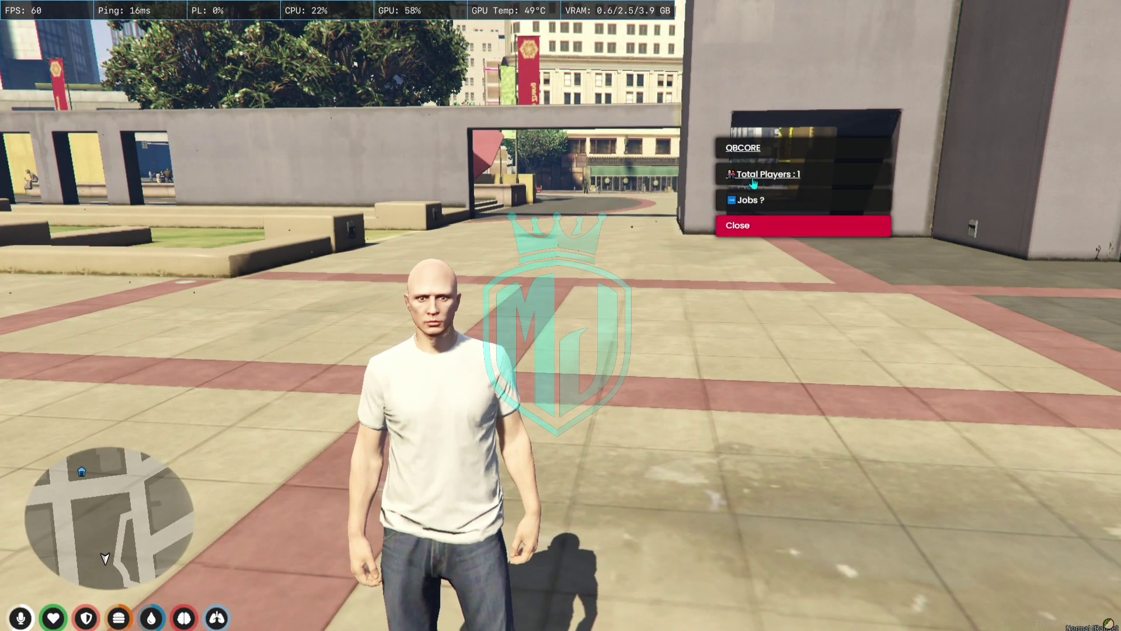
pyautogui.click(748, 201)
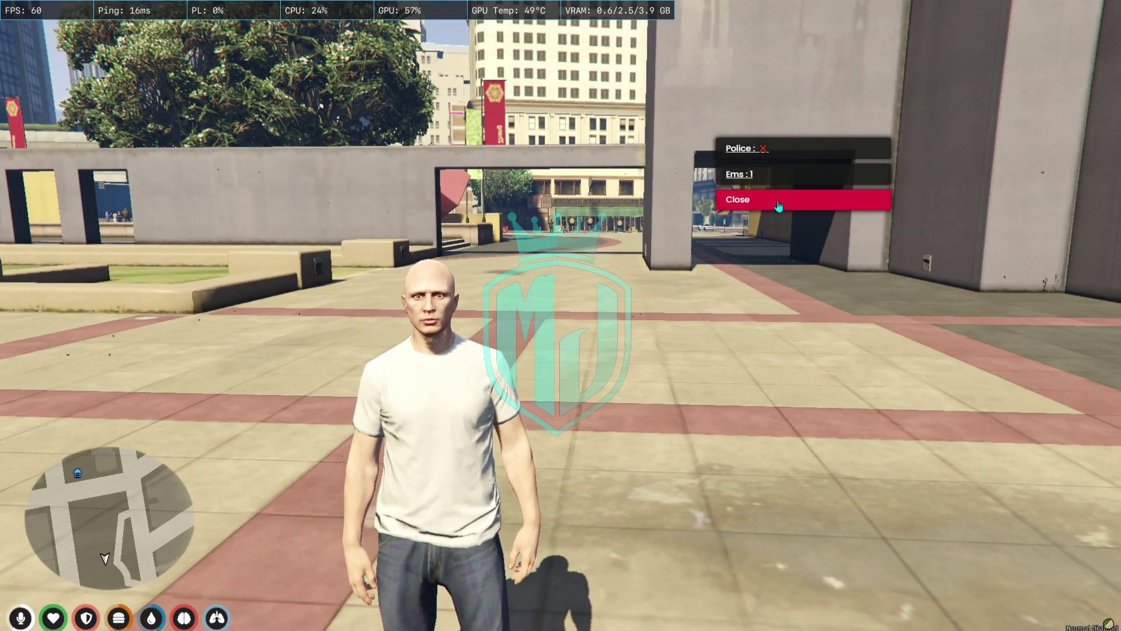
pyautogui.click(779, 205)
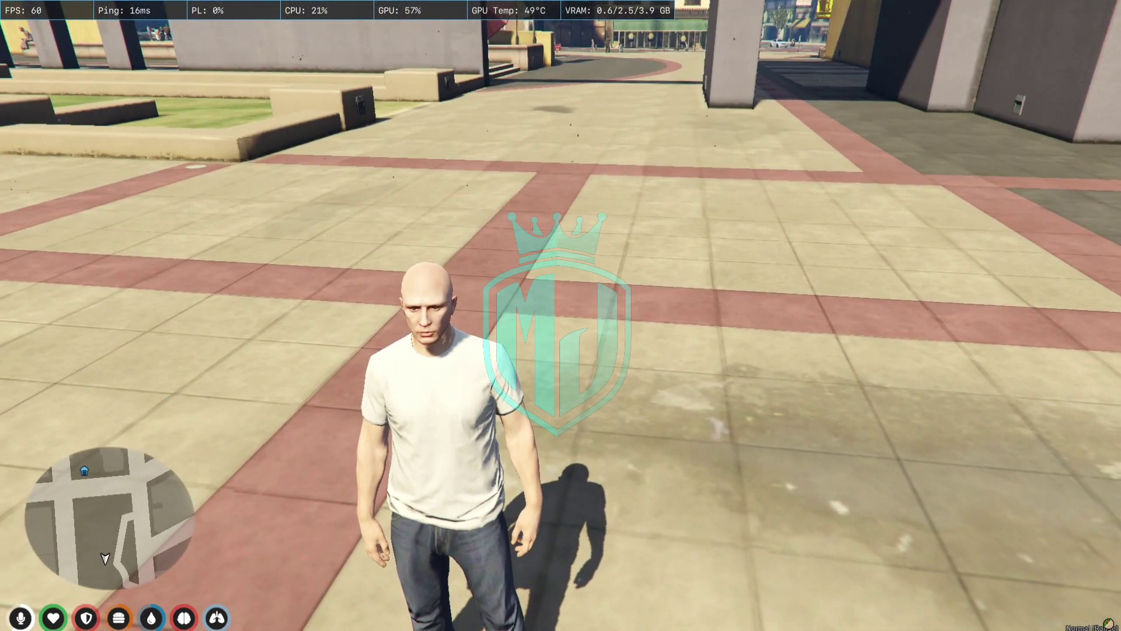
pyautogui.press('z')
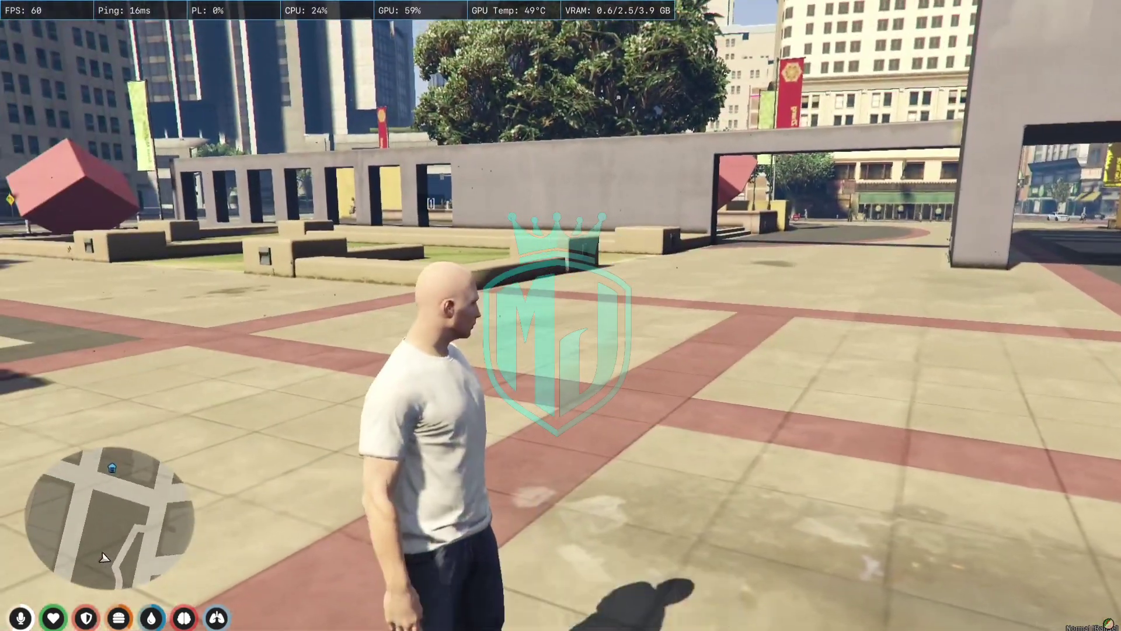
pyautogui.press('w')
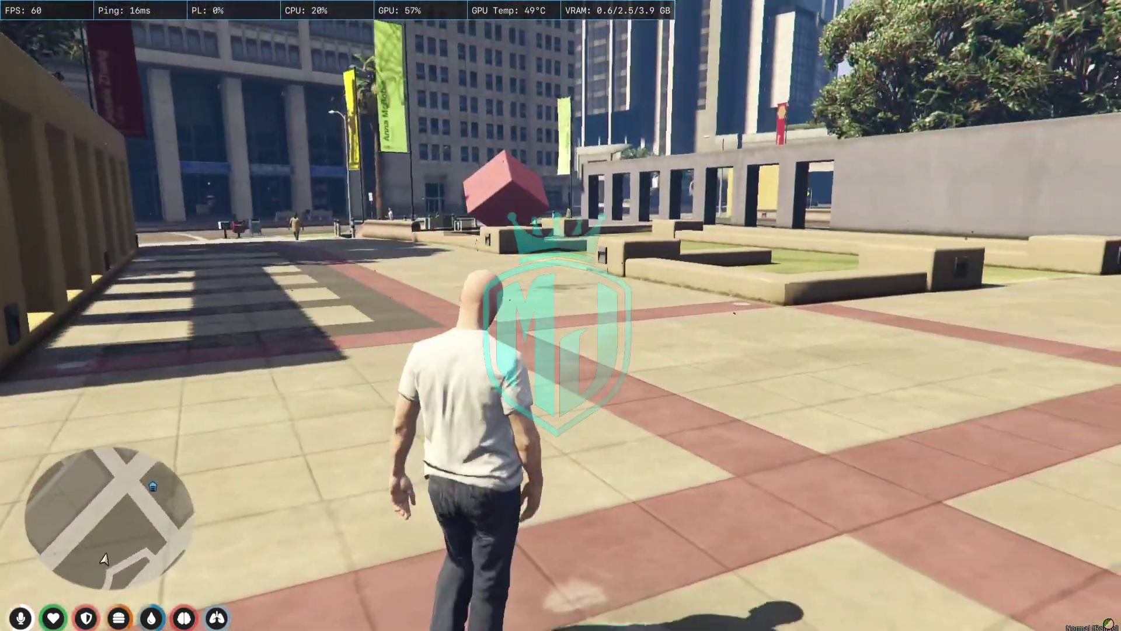
# Step: Review the key and draw distance settings in config.lua in VS Code, checking back in the game in between
pyautogui.press('super')
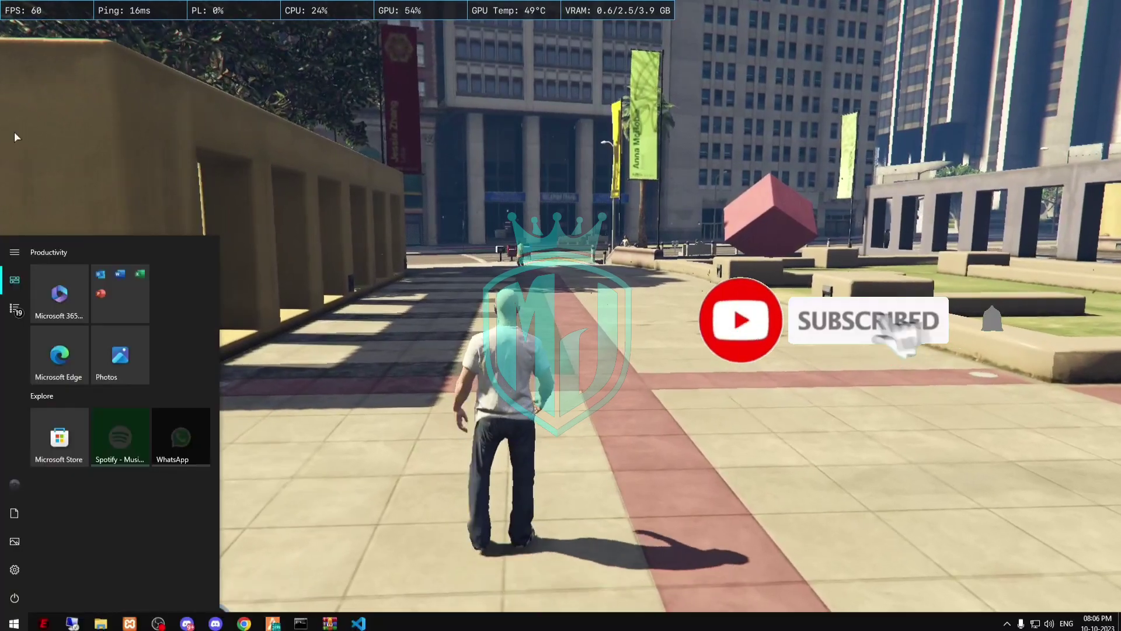
pyautogui.click(358, 623)
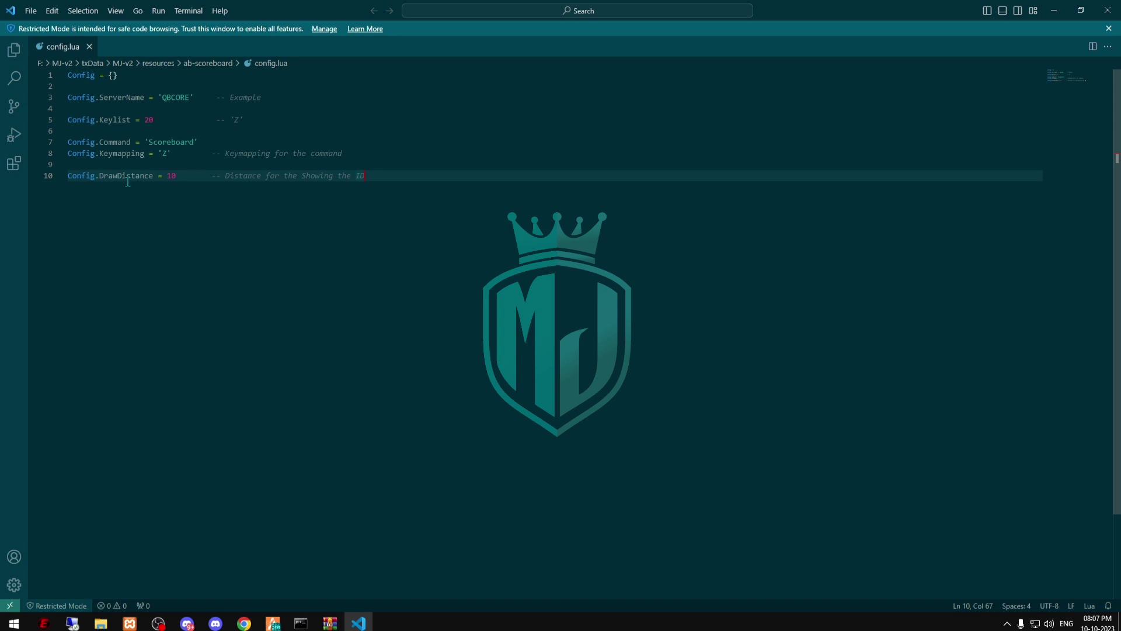
pyautogui.click(275, 623)
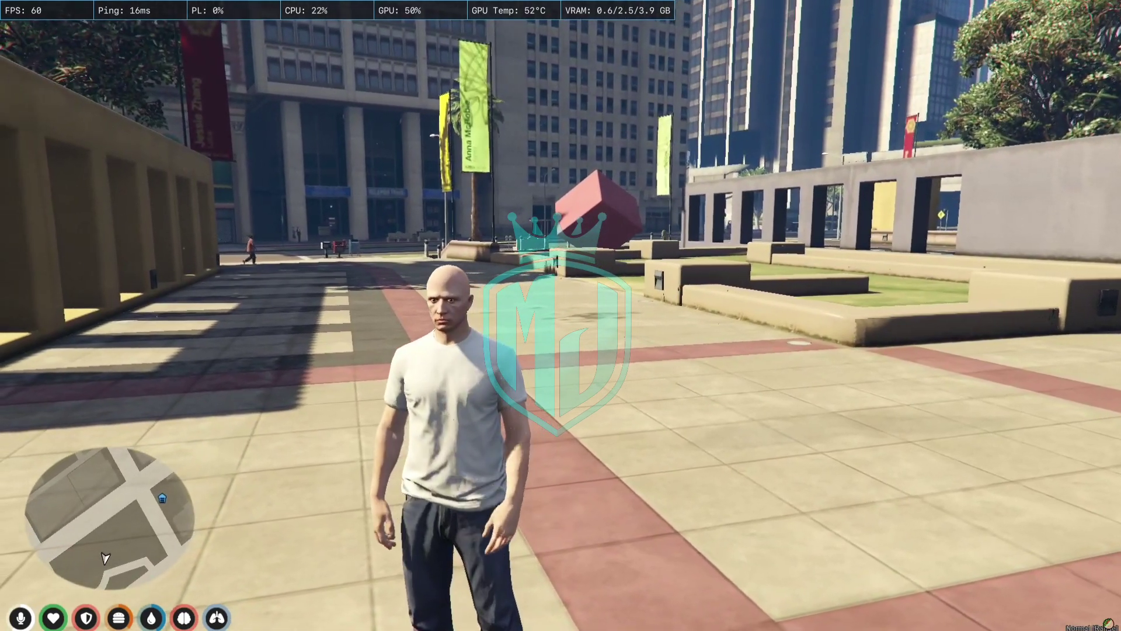
pyautogui.press('super')
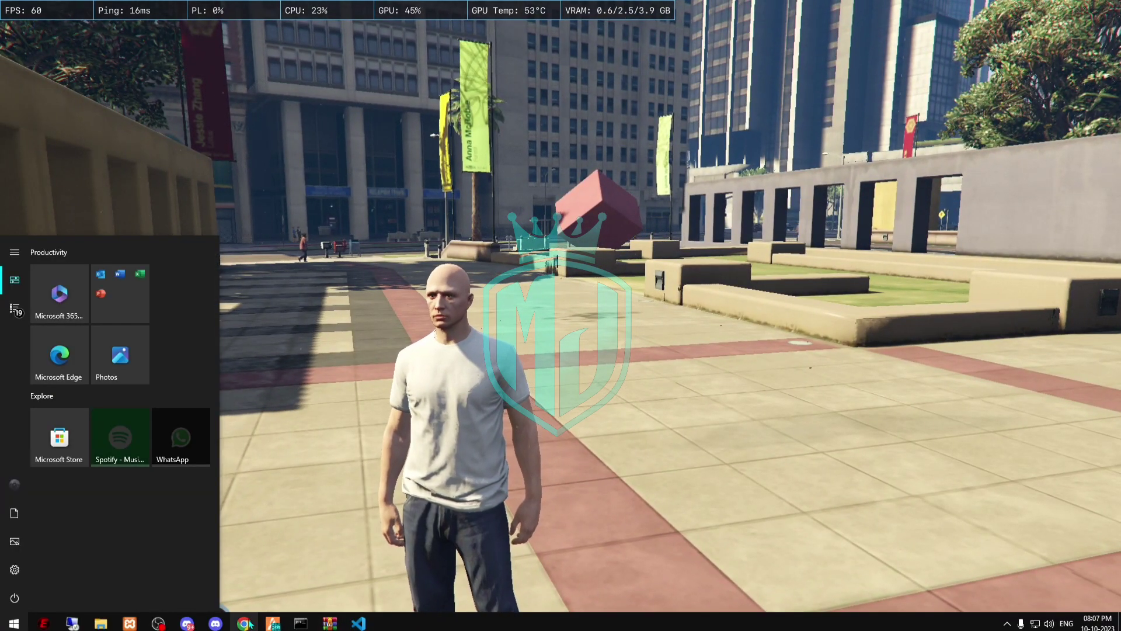
pyautogui.click(357, 624)
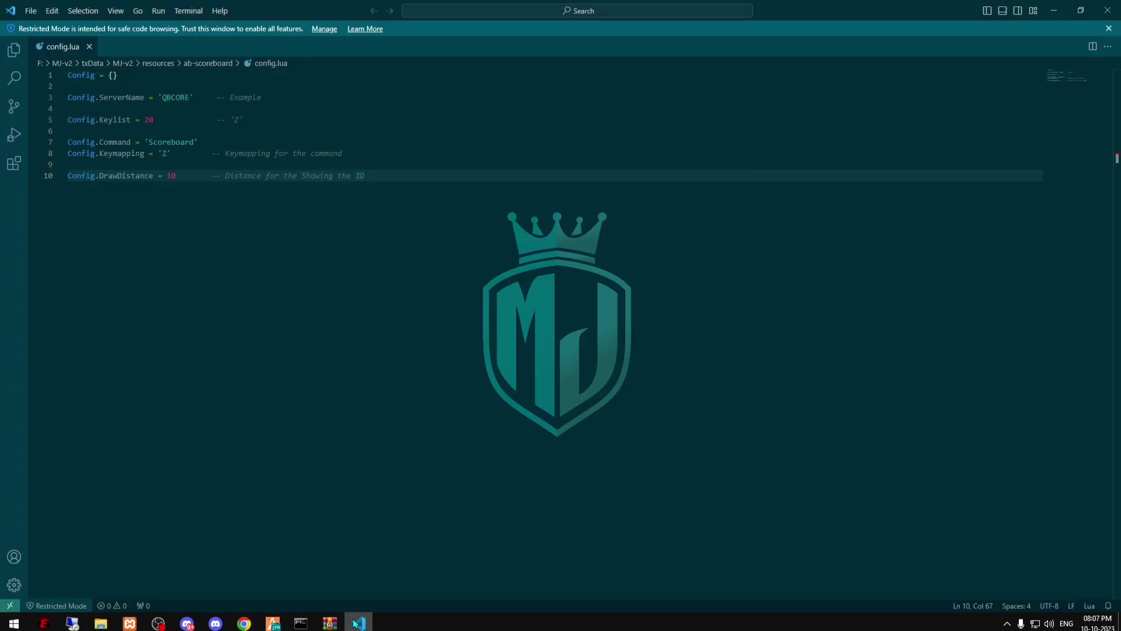
# Step: Switch back to FiveM, run the /scoreboard chat command to view the scoreboard menu, and close the menu
pyautogui.click(356, 624)
pyautogui.write('t/')
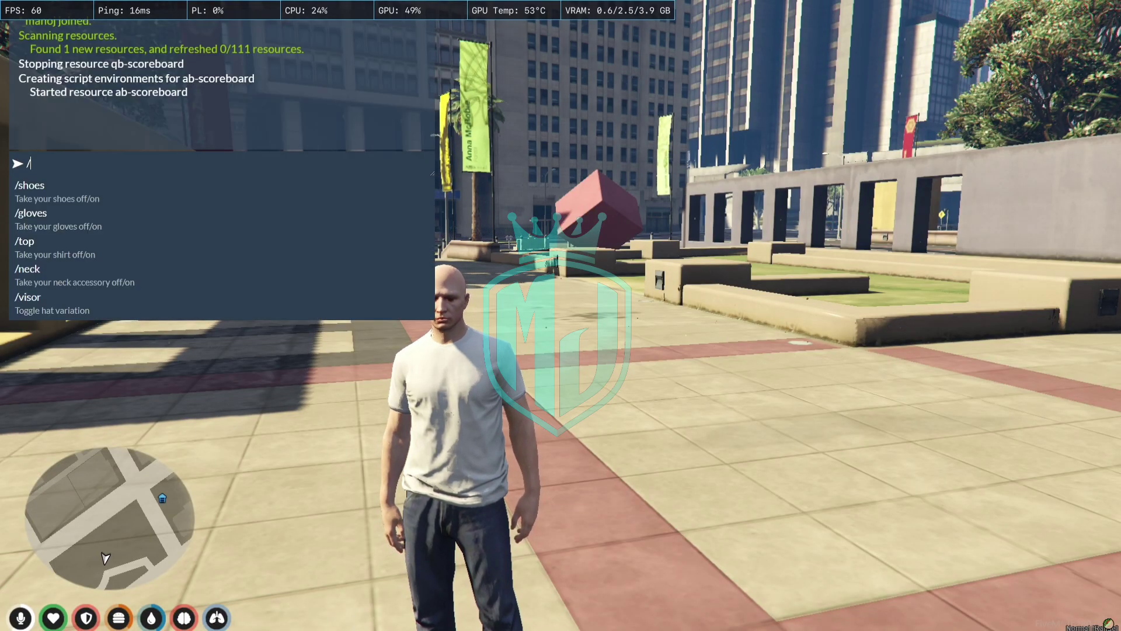
pyautogui.write('scor')
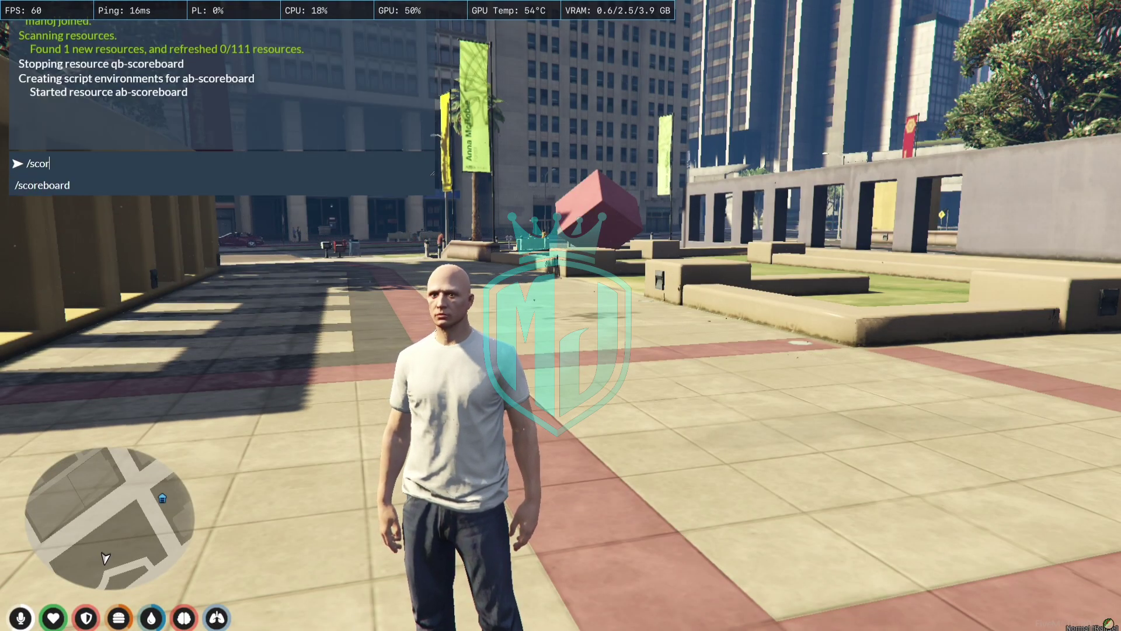
pyautogui.write('eboard')
pyautogui.press('Return')
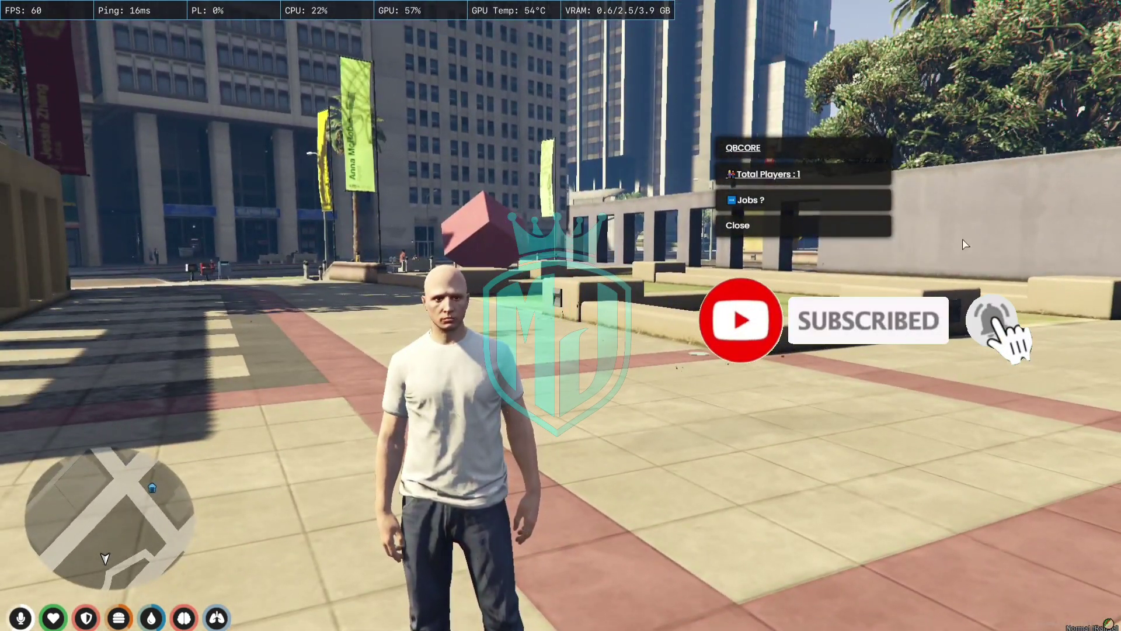
pyautogui.click(755, 230)
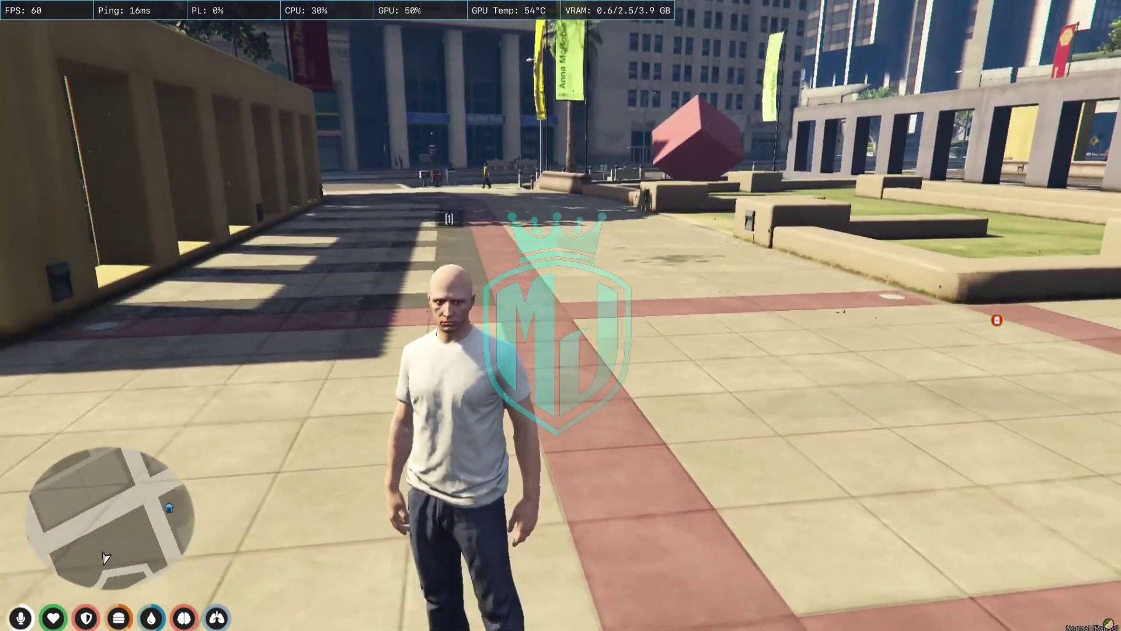
# Step: Walk the character around the plaza and test the player ID display above its head again
pyautogui.press('w')
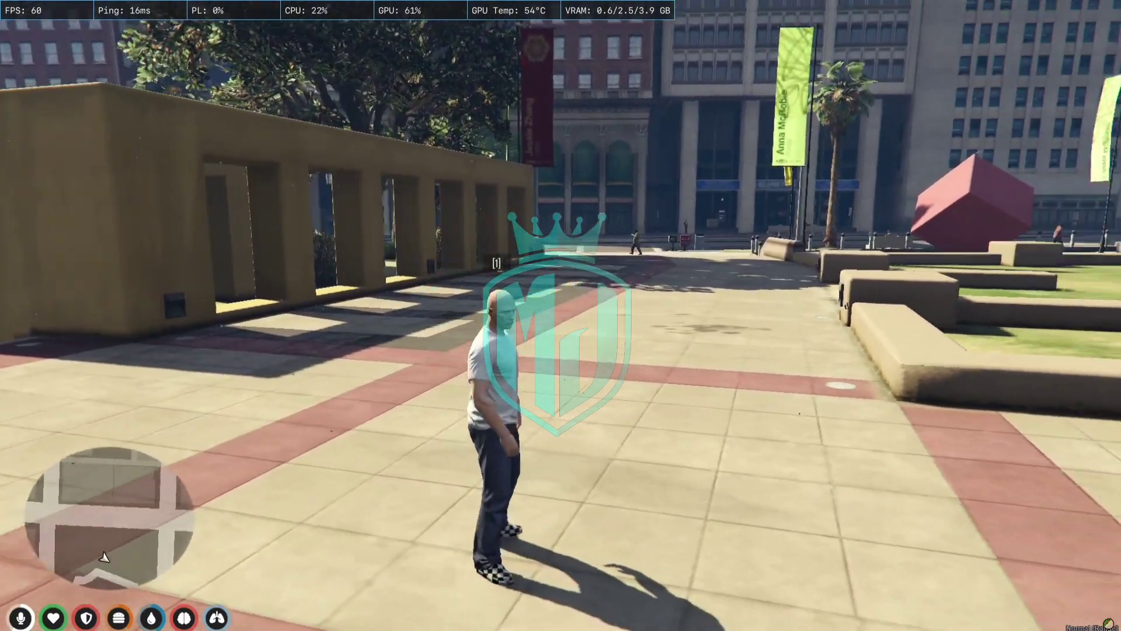
pyautogui.press('z')
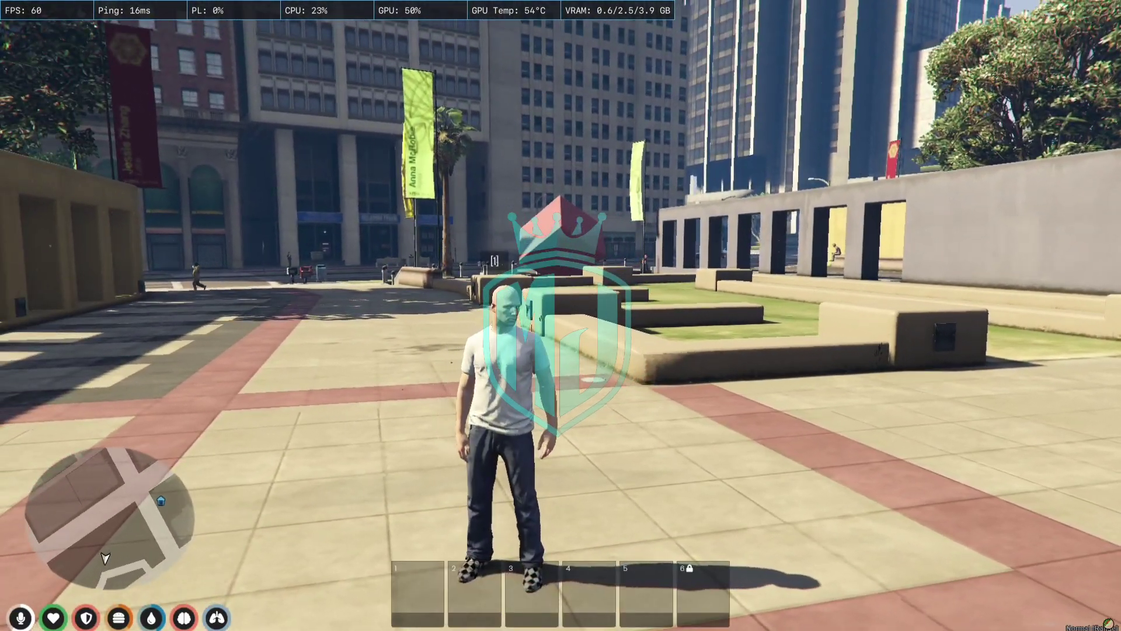